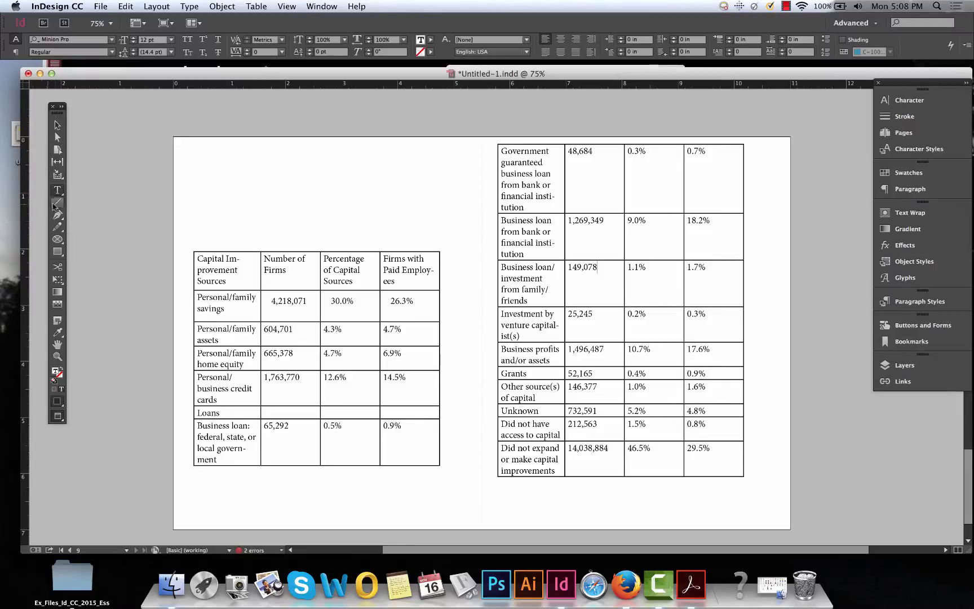
Insert one row above the "Business loan/investment from family/friends" row of the table
click(404, 302)
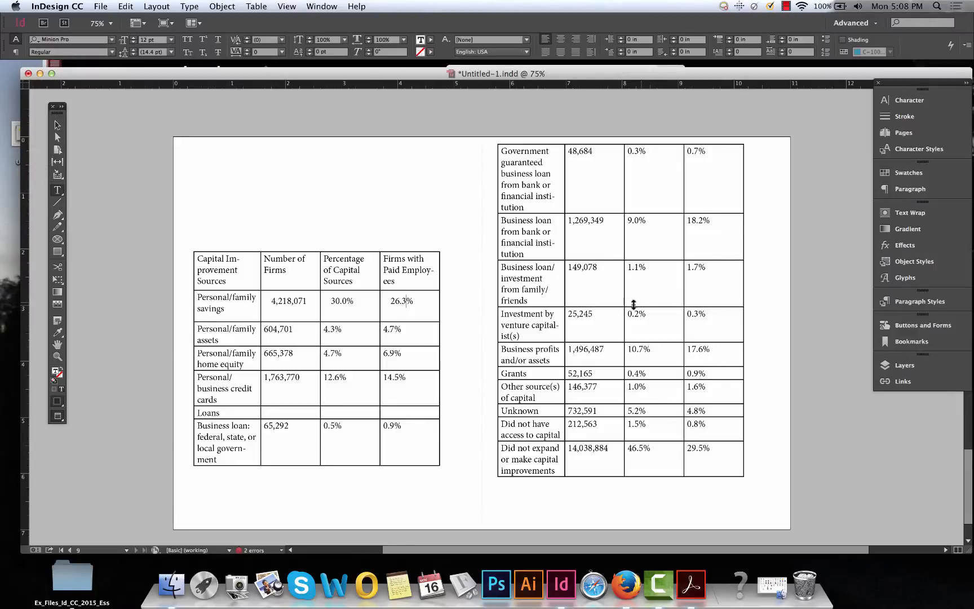
click(608, 279)
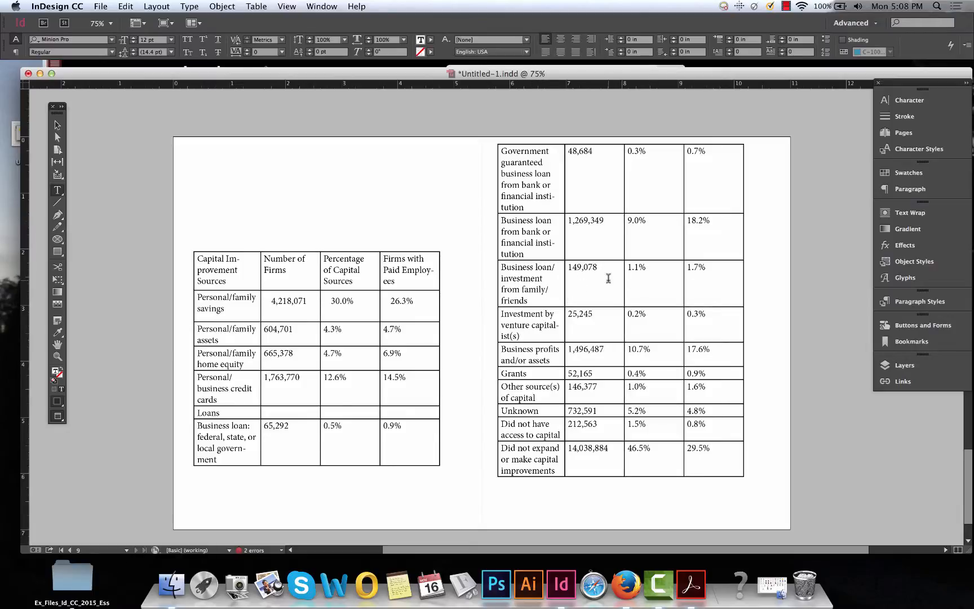
click(254, 6)
mouse_move(259, 90)
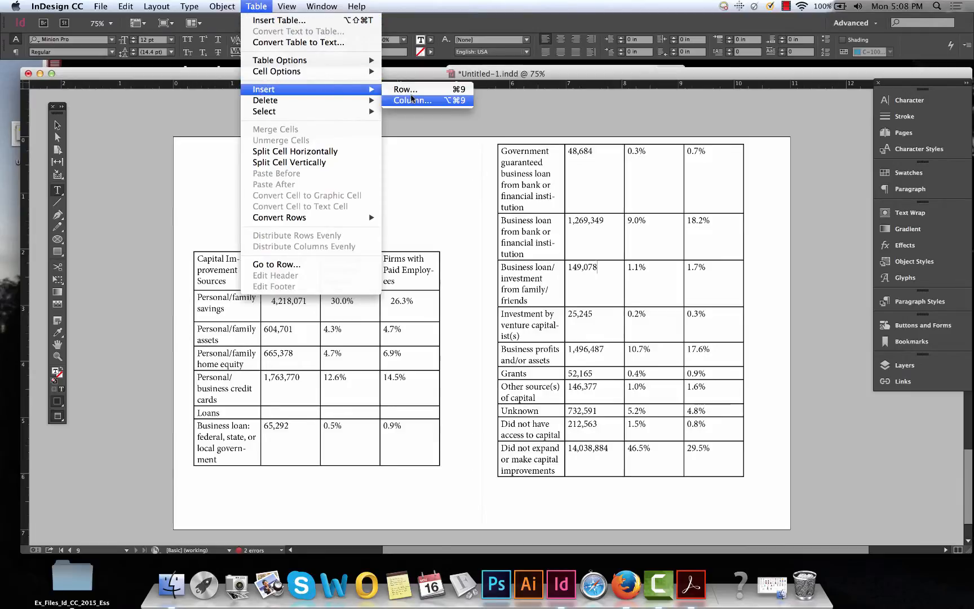
click(405, 90)
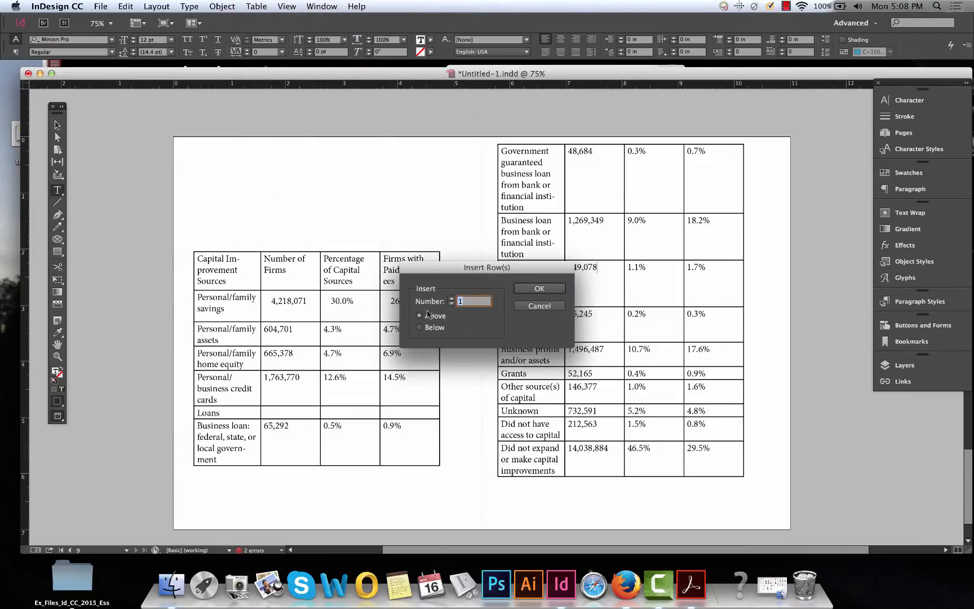
click(419, 328)
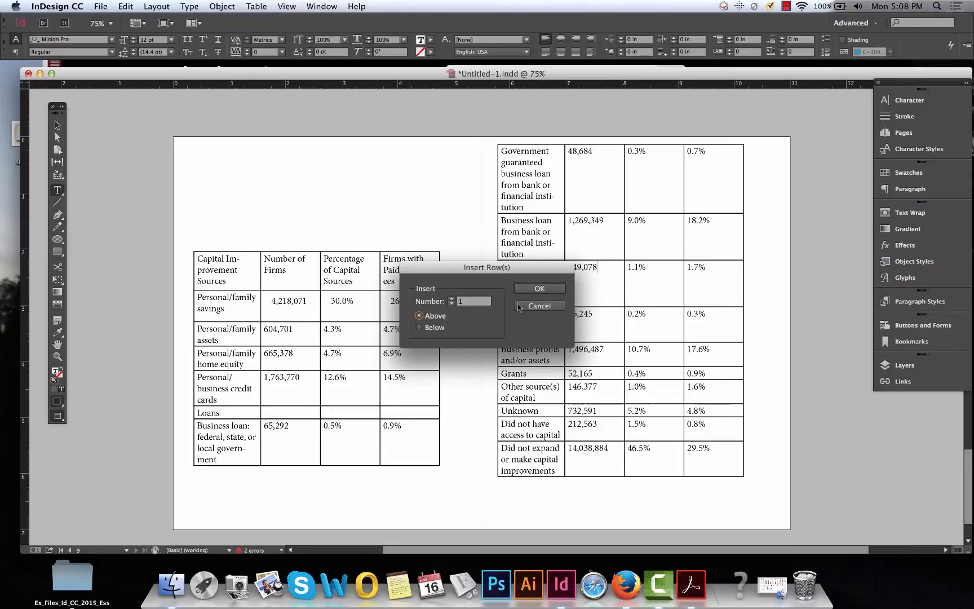
click(557, 288)
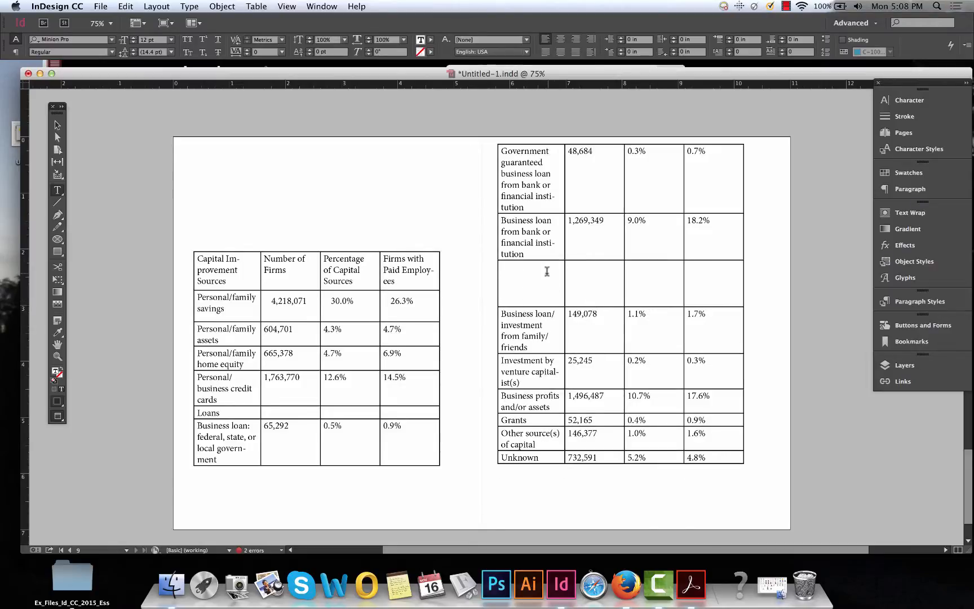
Enter "aldsjlfk" in the first cell of the new row, and undo both the text and the row insertion
click(546, 271)
text(aldsjlfk)
drag(524, 267, 473, 257)
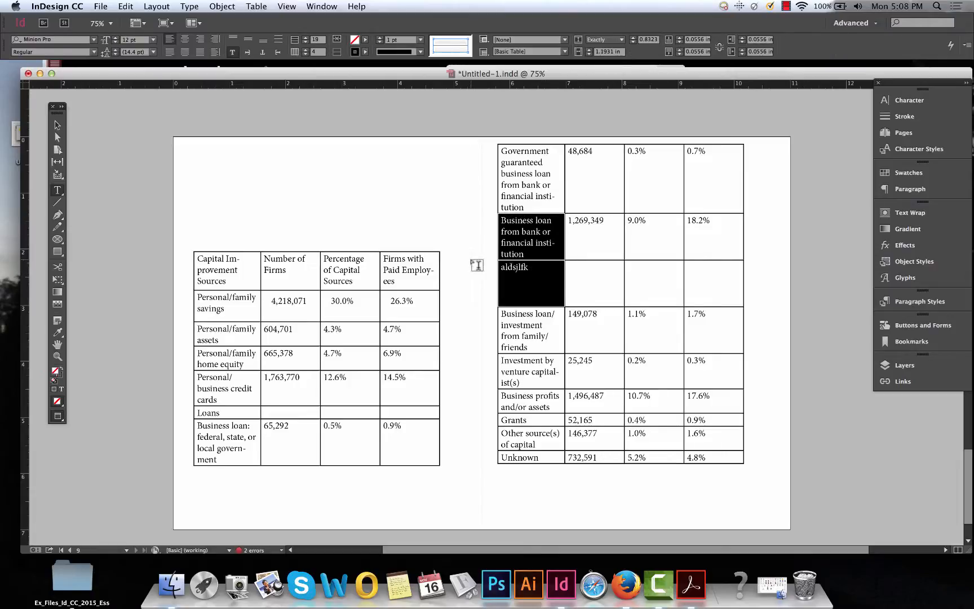
click(586, 273)
key(super+z)
key(super+z)
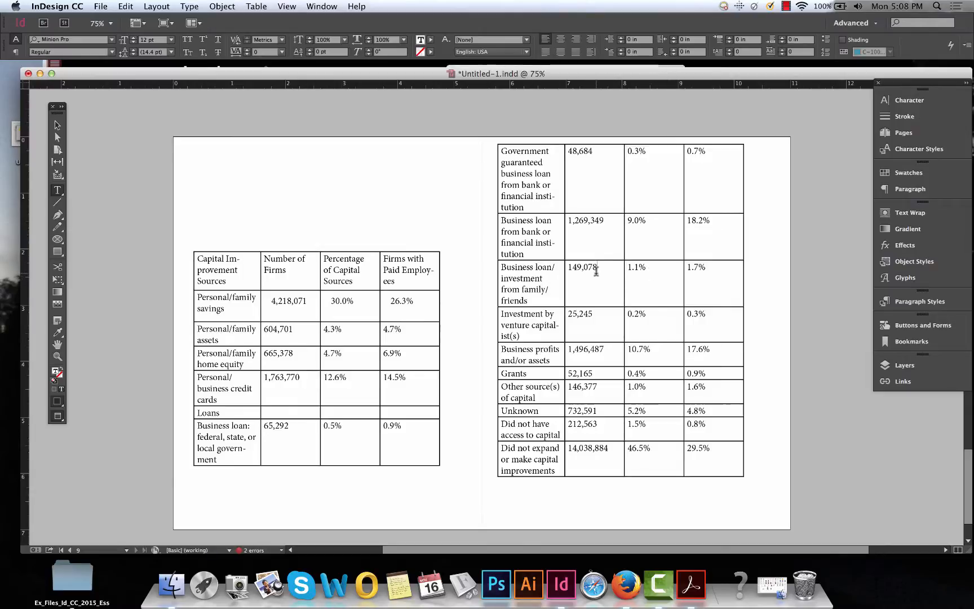
Insert one row above the family/friends loan row again, and undo the insertion
right_click(595, 271)
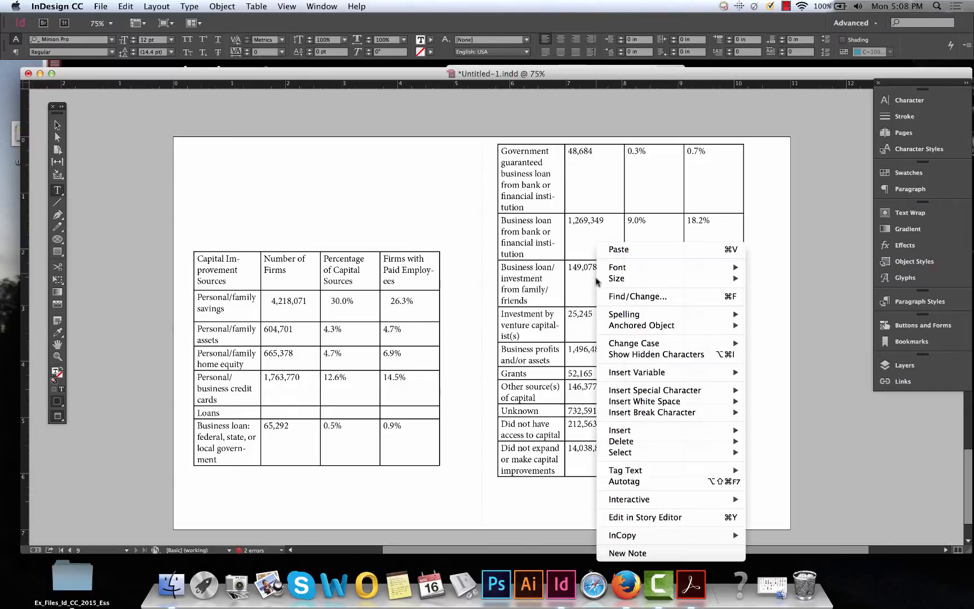
mouse_move(742, 430)
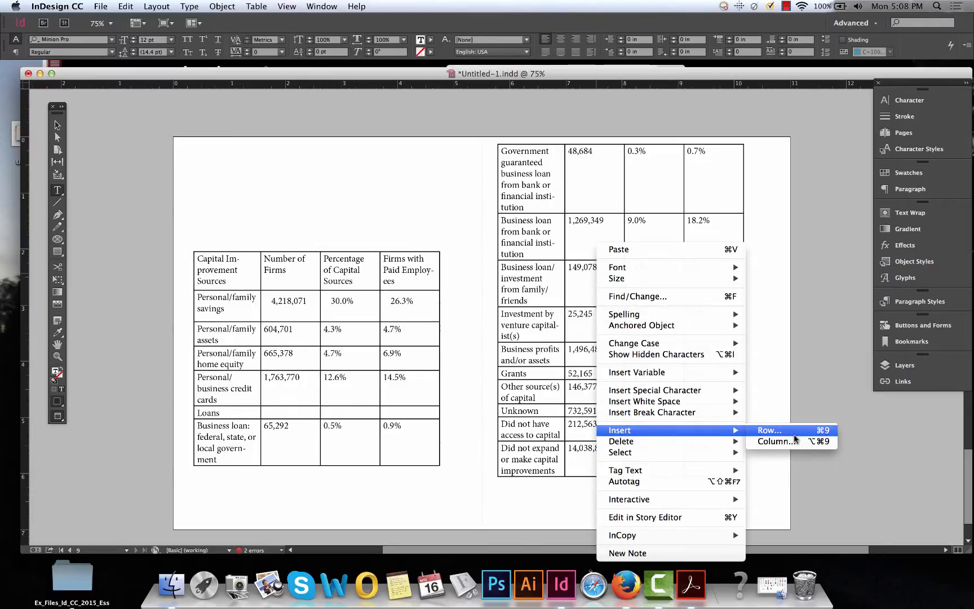
click(792, 432)
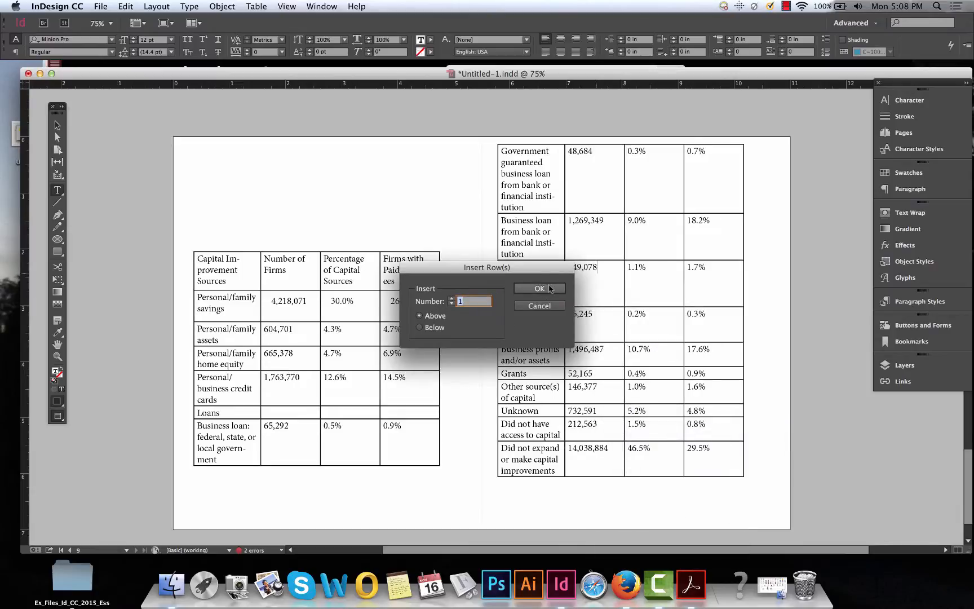
click(540, 288)
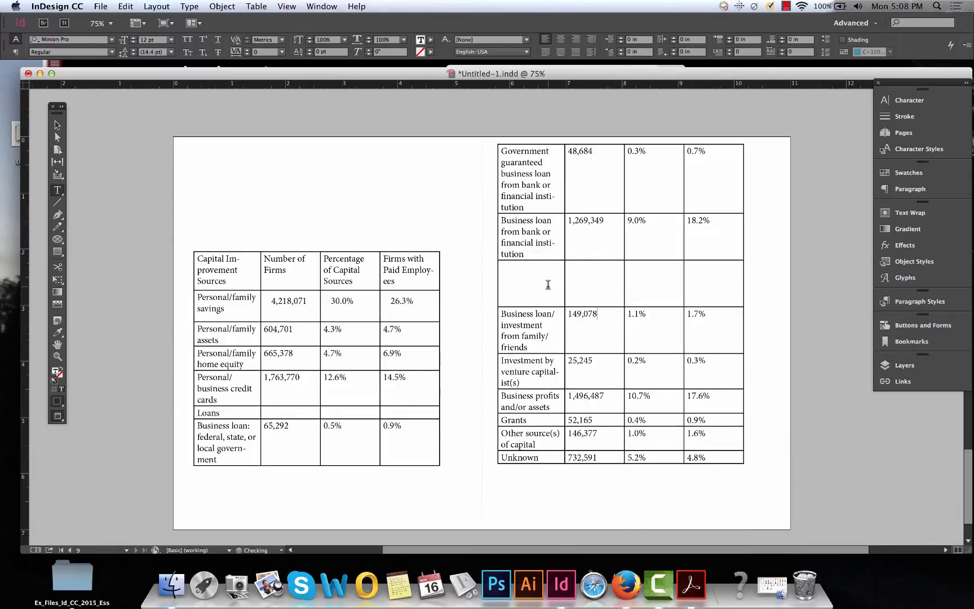
key(super+z)
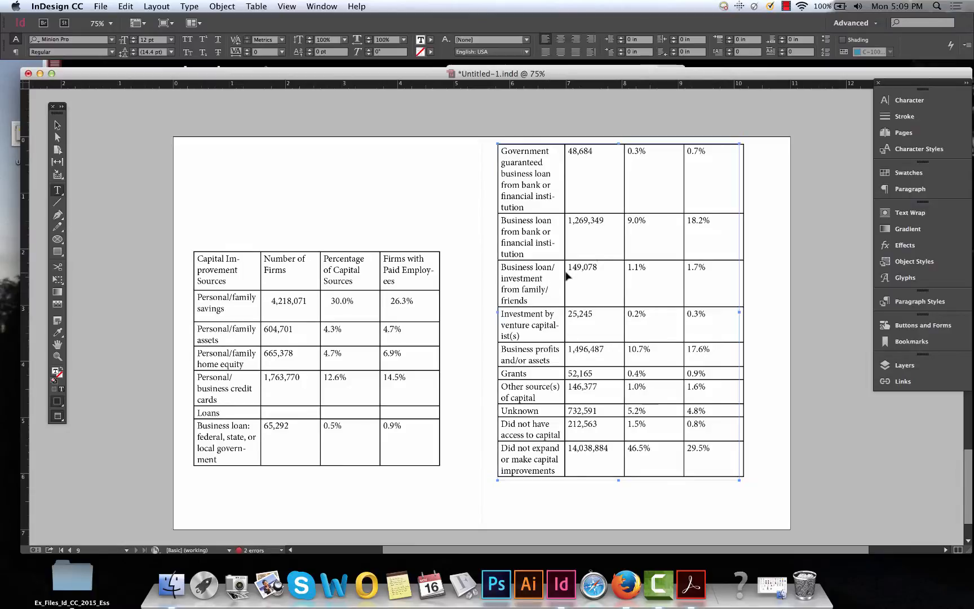
key(super+9)
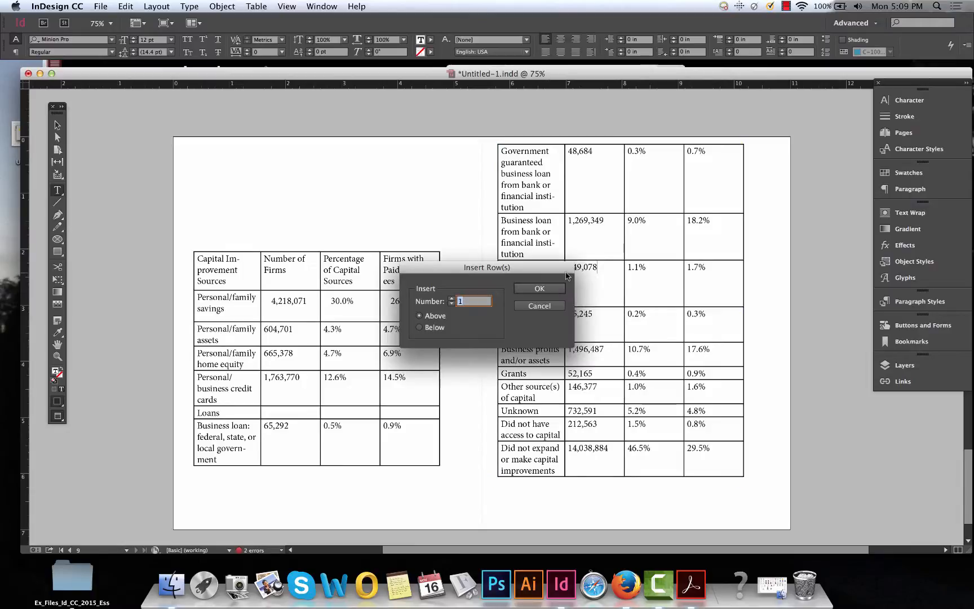
click(551, 306)
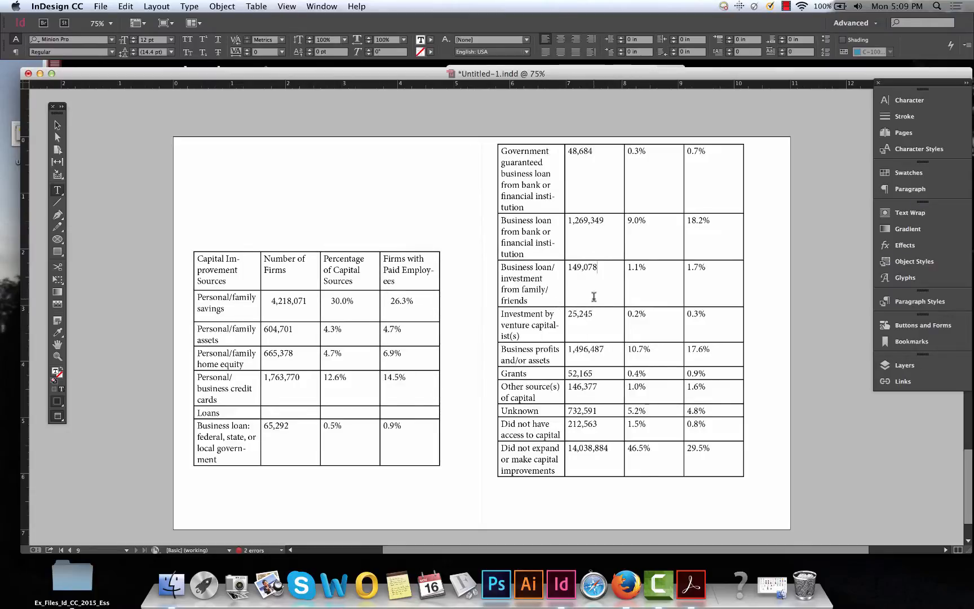
Insert two columns to the right of the "Number of Firms" column, and undo the insertion
key(super+alt+9)
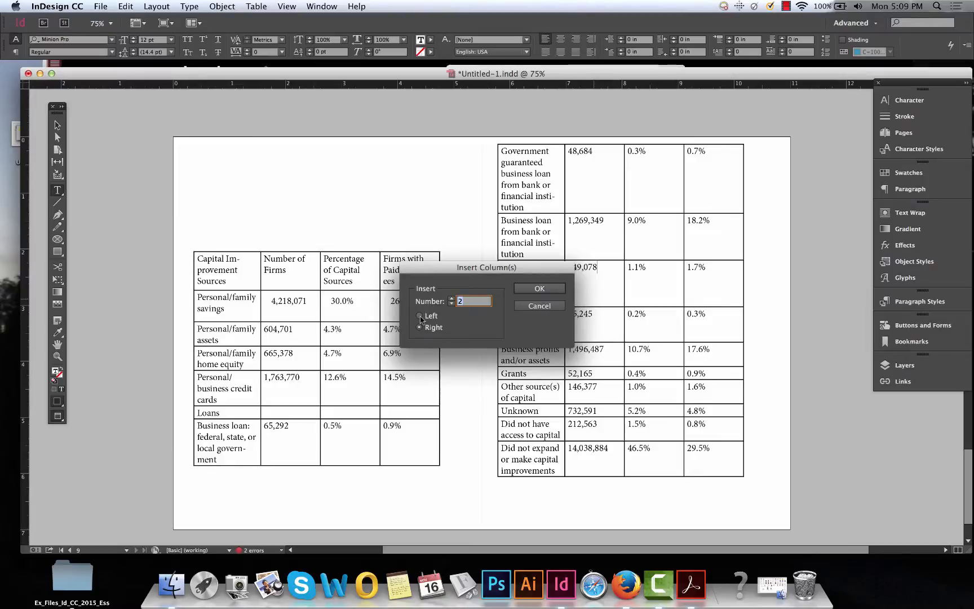
click(523, 291)
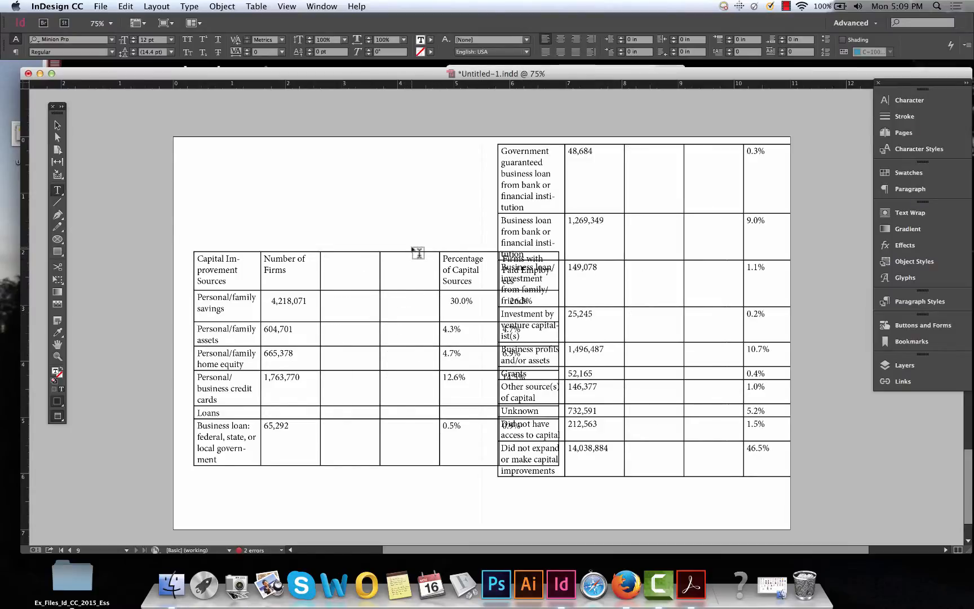
key(super+z)
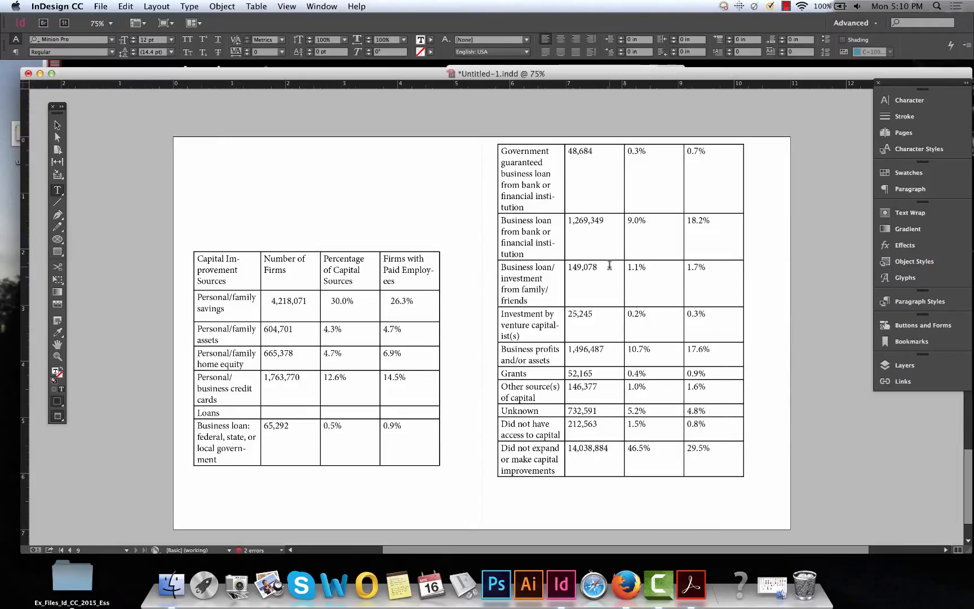
key(super+9)
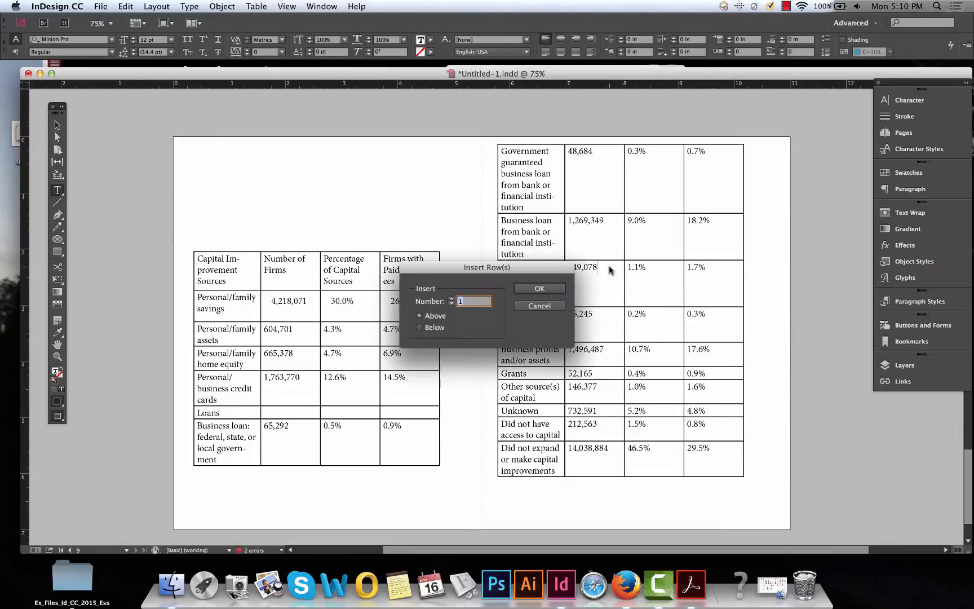
key(Escape)
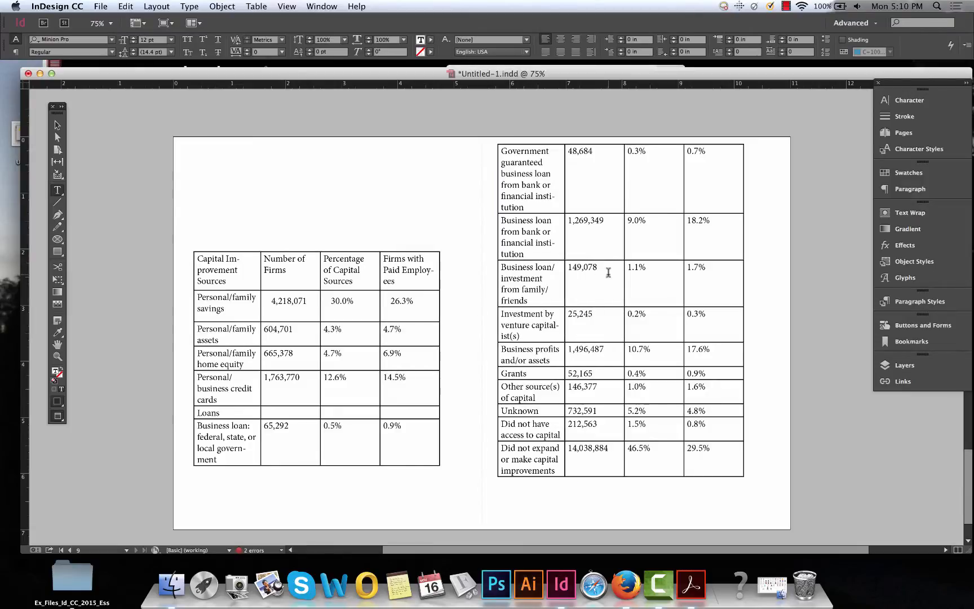
Delete the "Business loan/investment from family/friends" row from the table
right_click(609, 272)
mouse_move(744, 441)
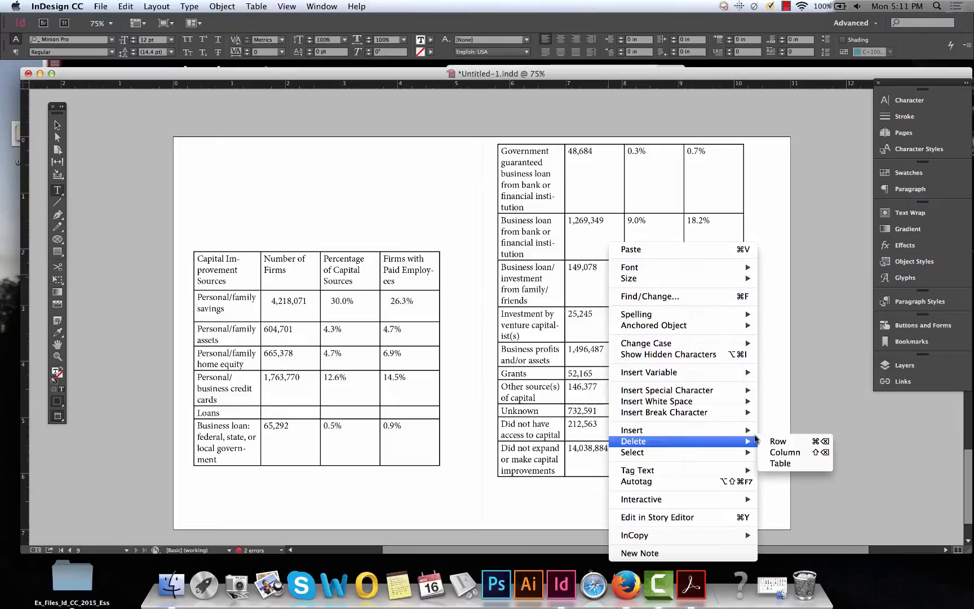
click(810, 443)
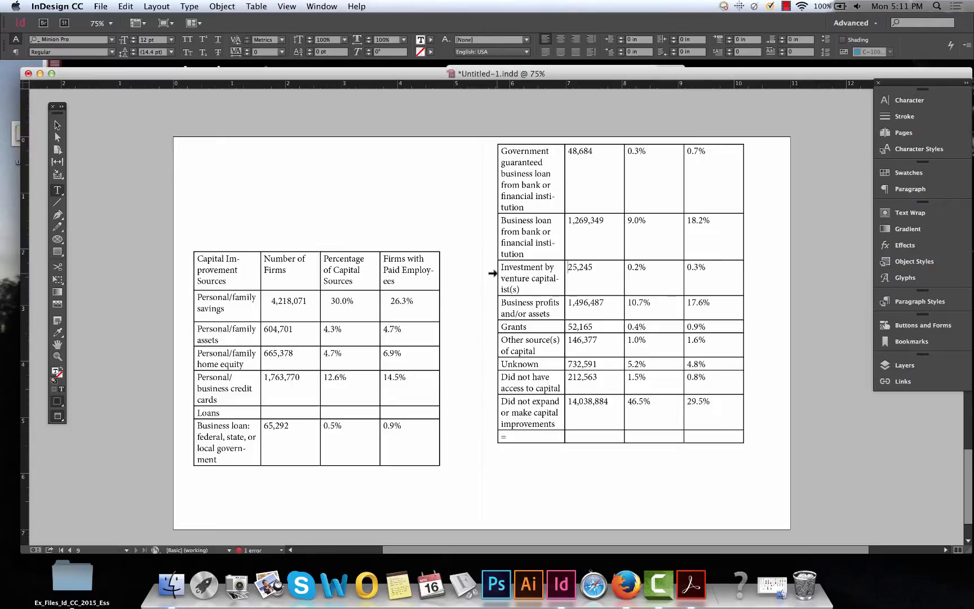
Clear the contents of the "Investment by venture capitalist(s)" row, and undo both the clearing and the preceding row deletion
click(492, 273)
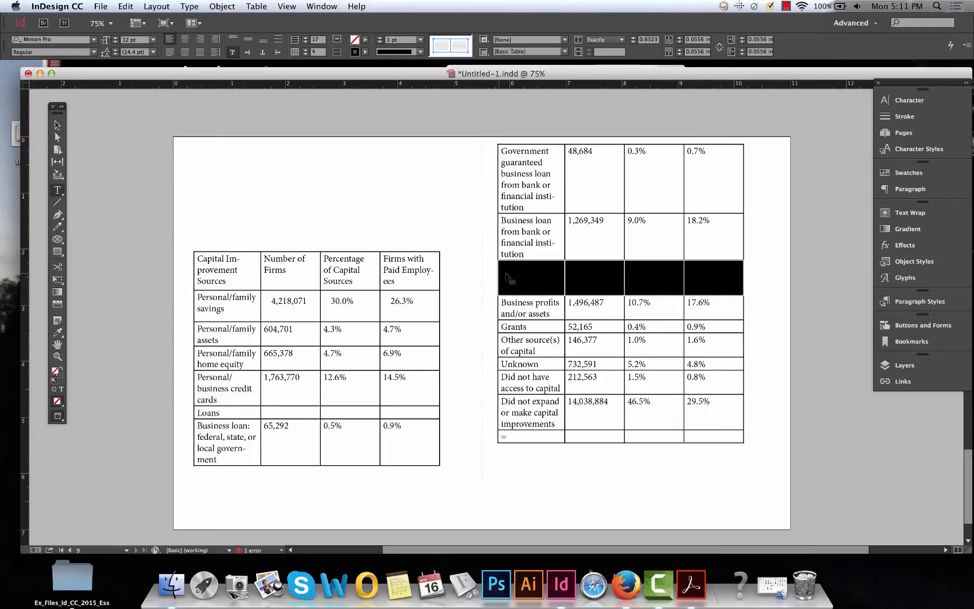
key(Delete)
click(527, 282)
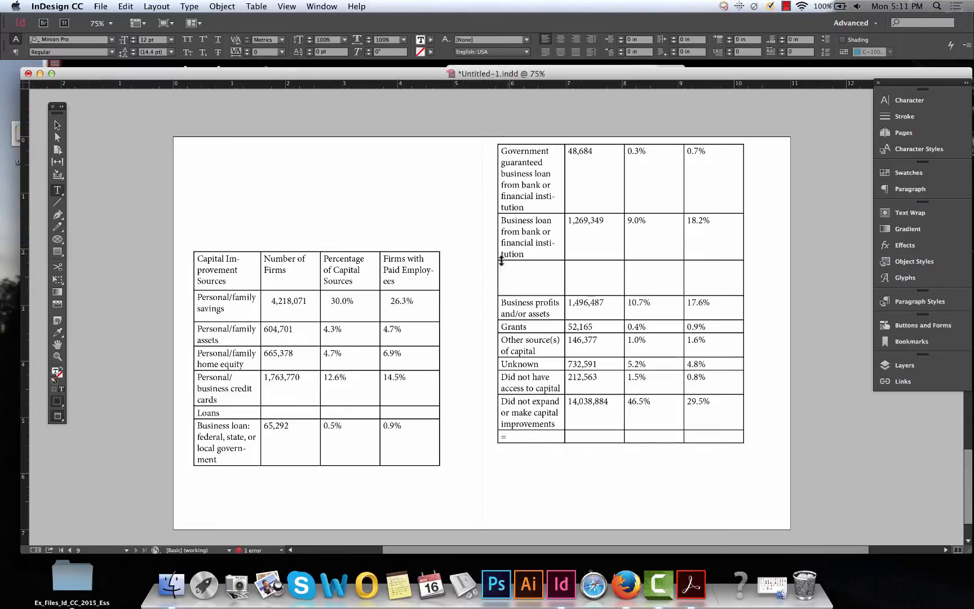
key(cmd+z)
key(super+z)
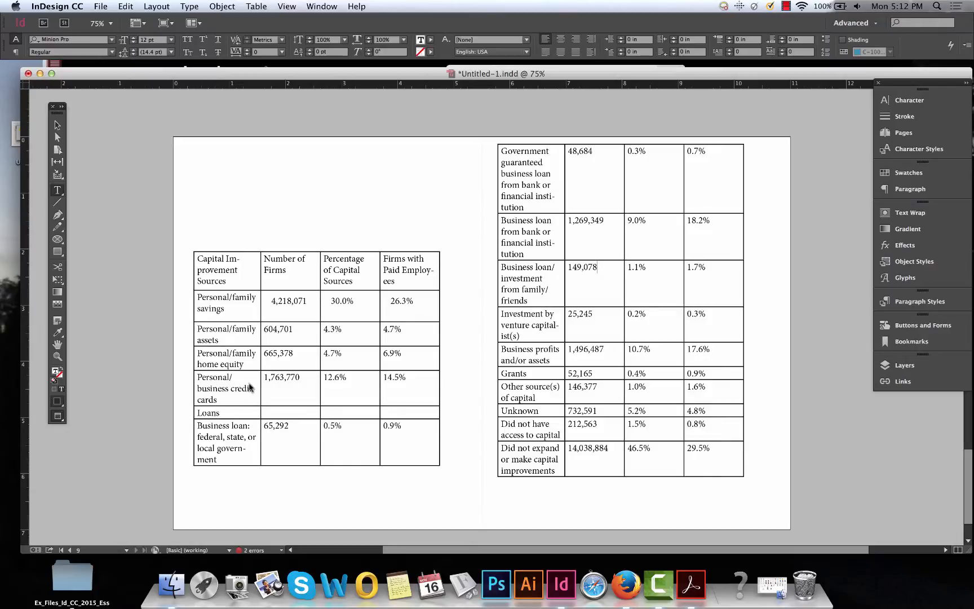
Merge all the cells of the "Loans" row into one cell
click(194, 413)
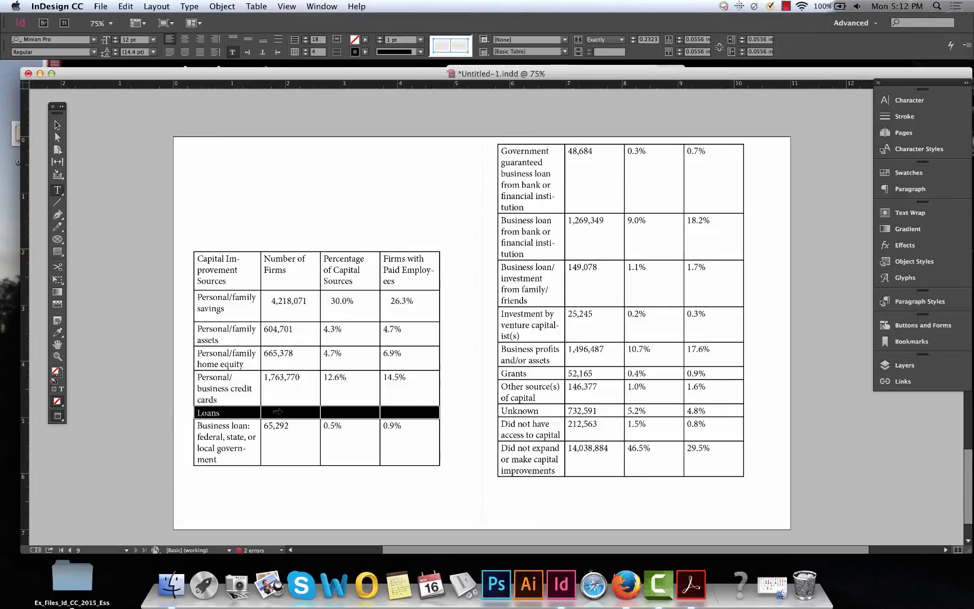
click(297, 407)
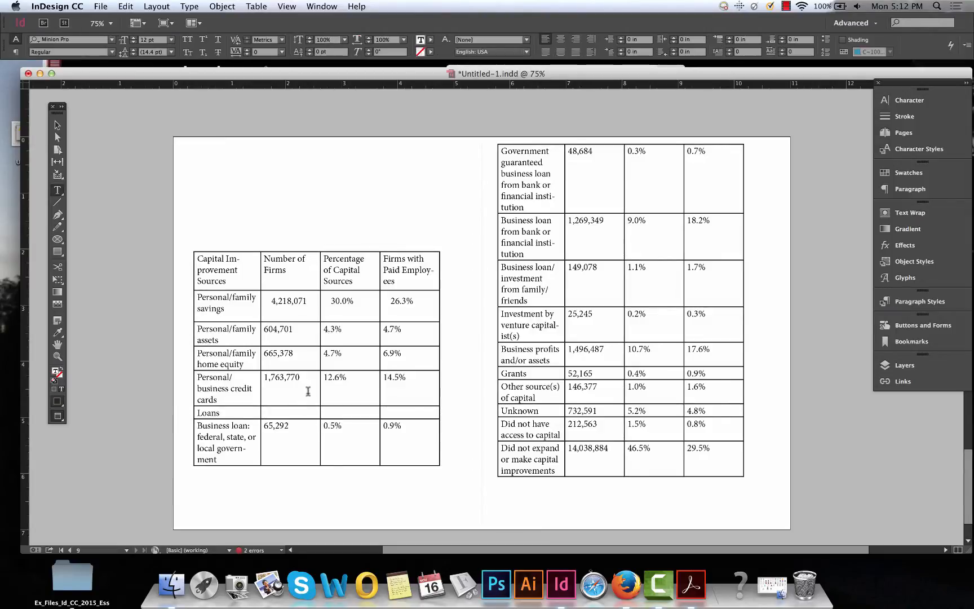
drag(433, 413, 203, 415)
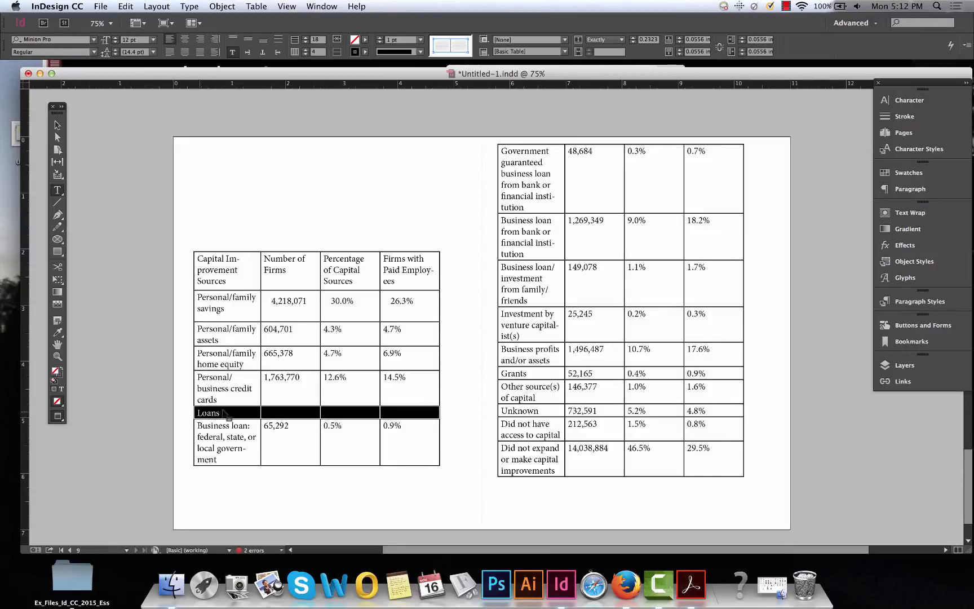
click(263, 5)
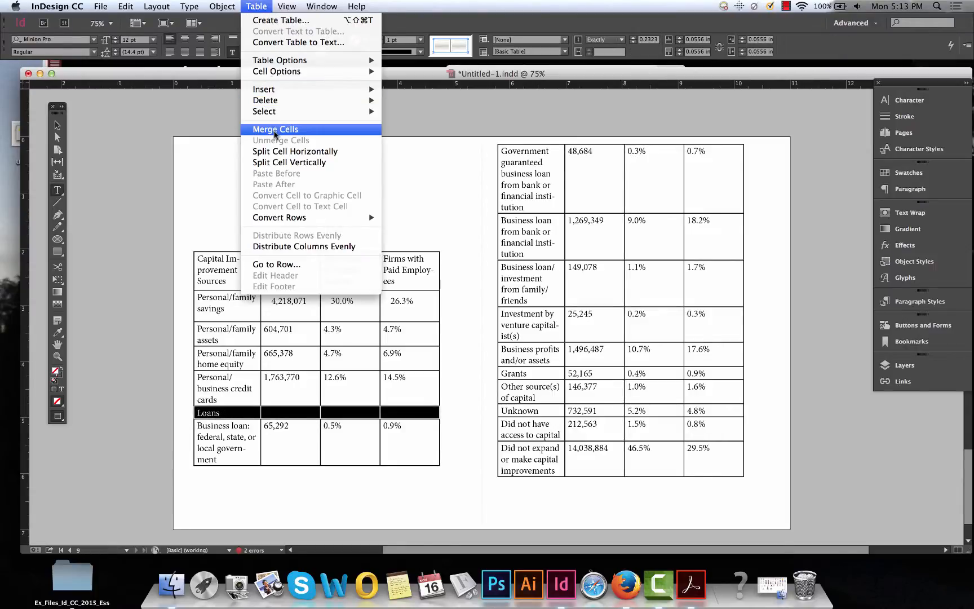
click(276, 129)
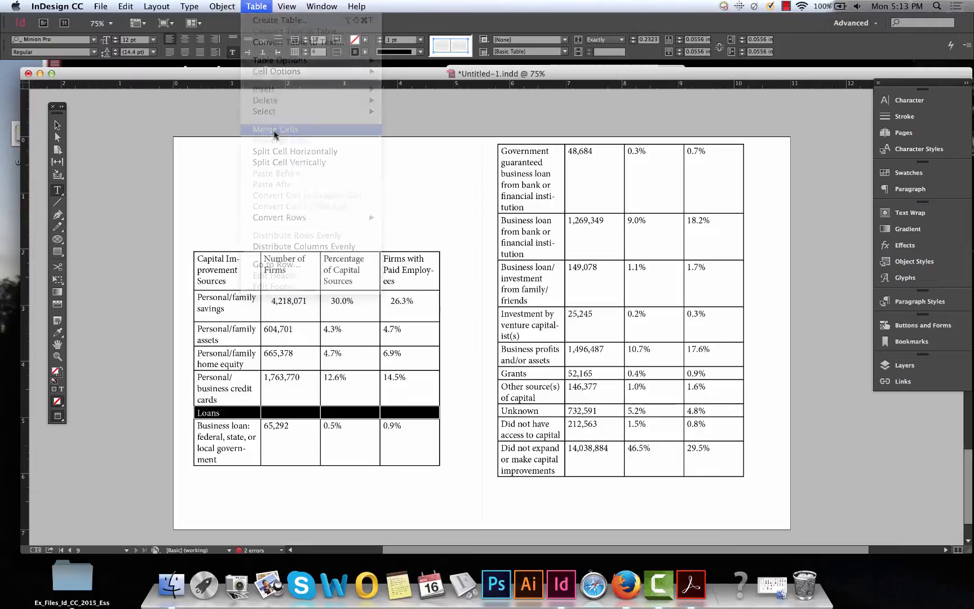
click(299, 411)
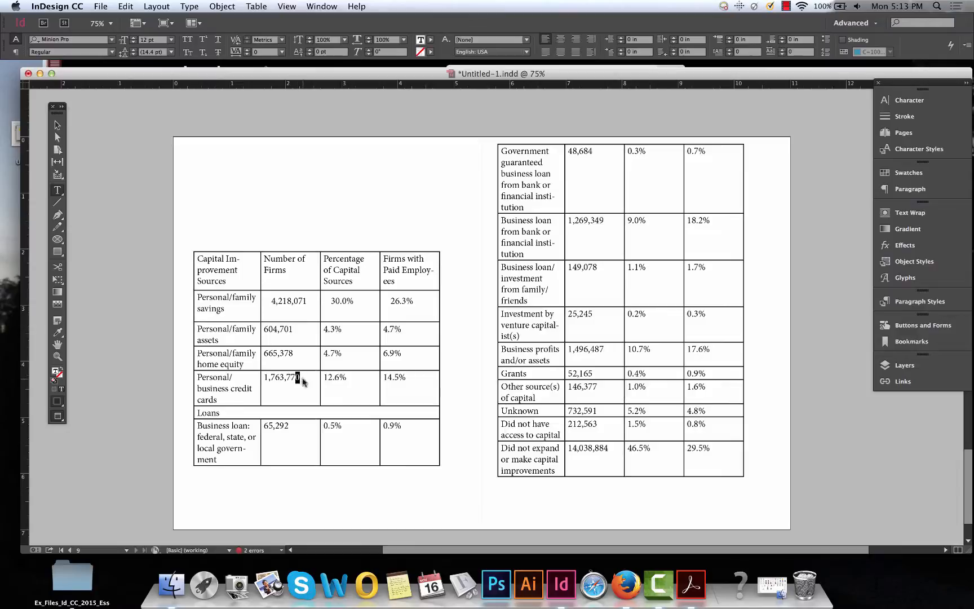
Split the "Number of Firms" cell of the Personal/business credit cards row horizontally, and split its upper half vertically
double_click(273, 377)
click(274, 377)
click(262, 4)
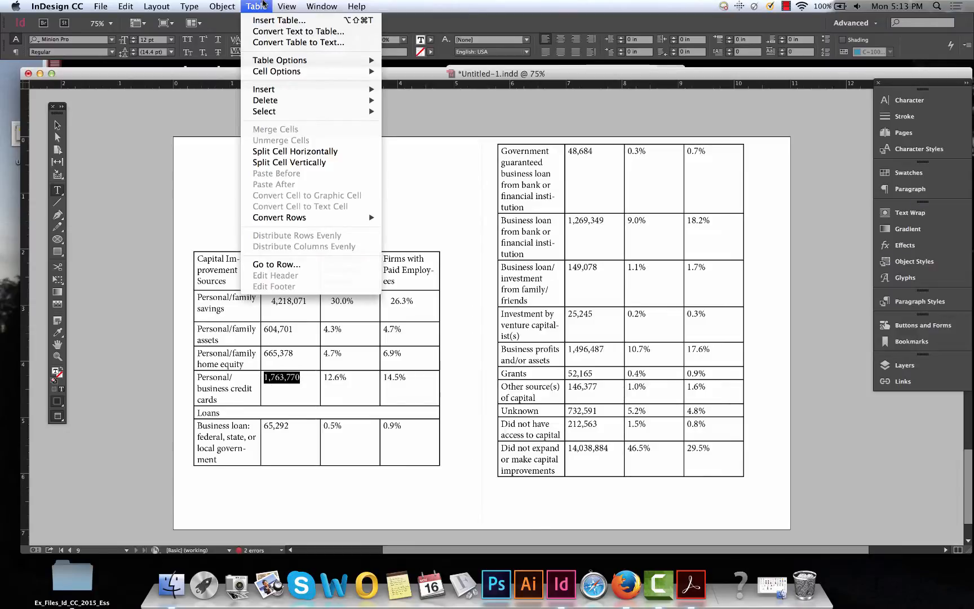
click(287, 151)
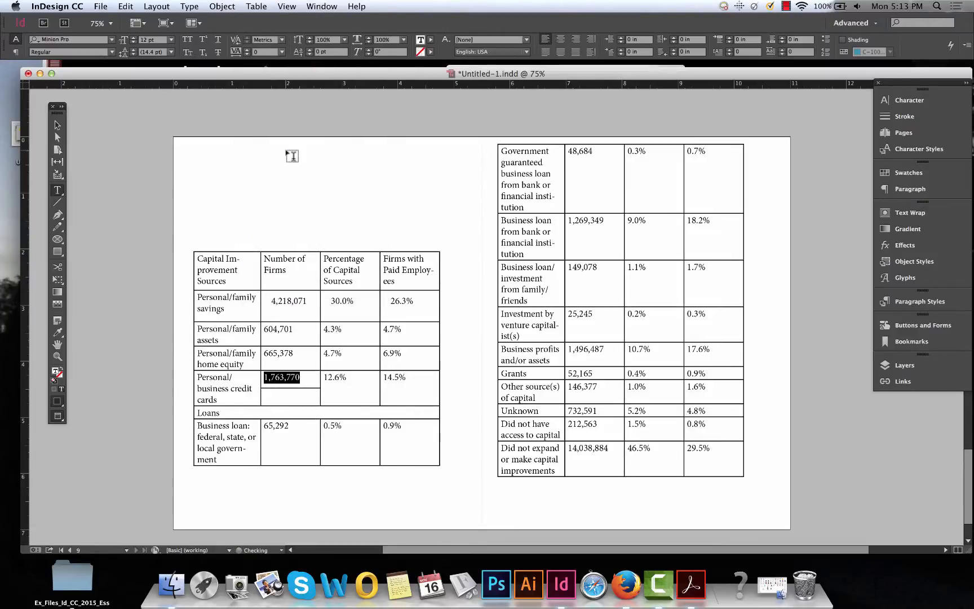
click(252, 5)
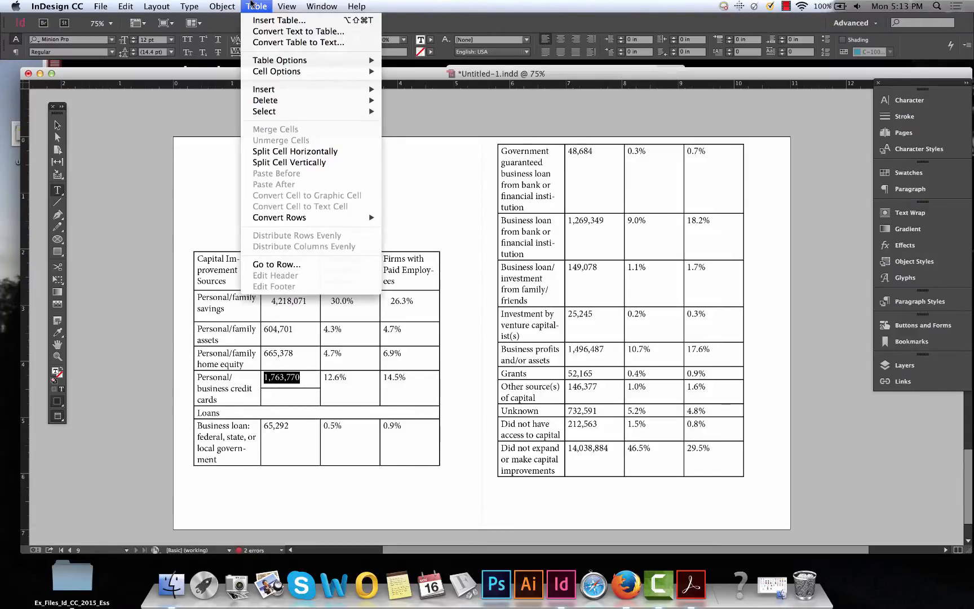
click(288, 162)
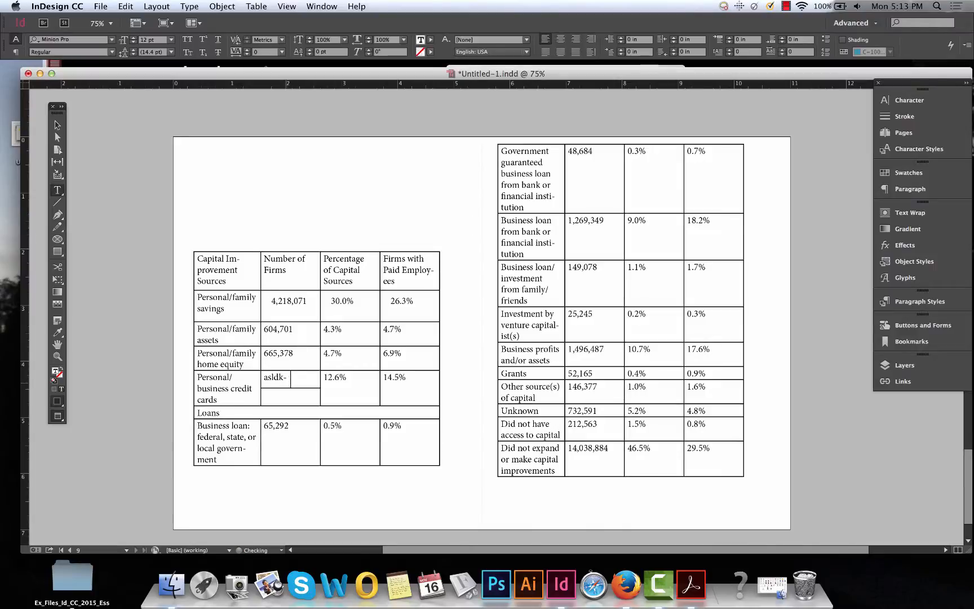
Fill the split credit cards cell with placeholder text: "lkadl" in the upper half's second cell and "lajsdlkfjlkj" in the lower half
click(311, 377)
text(lkadls)
key(BackSpace)
click(286, 396)
text(lajsdlkfjlkj)
mouse_move(290, 379)
mouse_down()
mouse_move(281, 379)
mouse_move(294, 380)
mouse_up()
key(super+z)
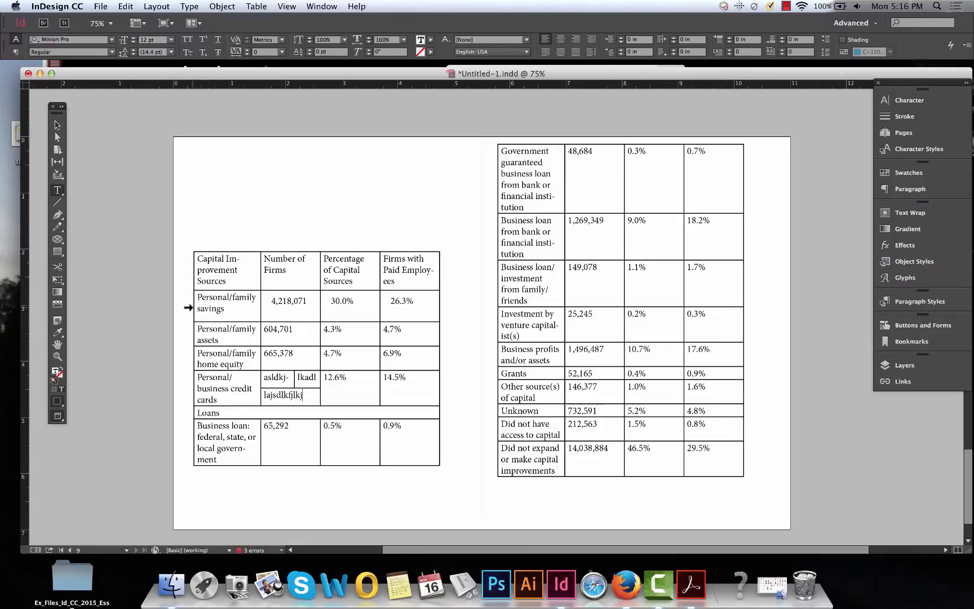
Move the Personal/family savings and Personal/family assets rows together below the Personal/family home equity row, and undo the move
mouse_move(188, 309)
mouse_down()
mouse_move(201, 320)
mouse_move(188, 311)
mouse_up()
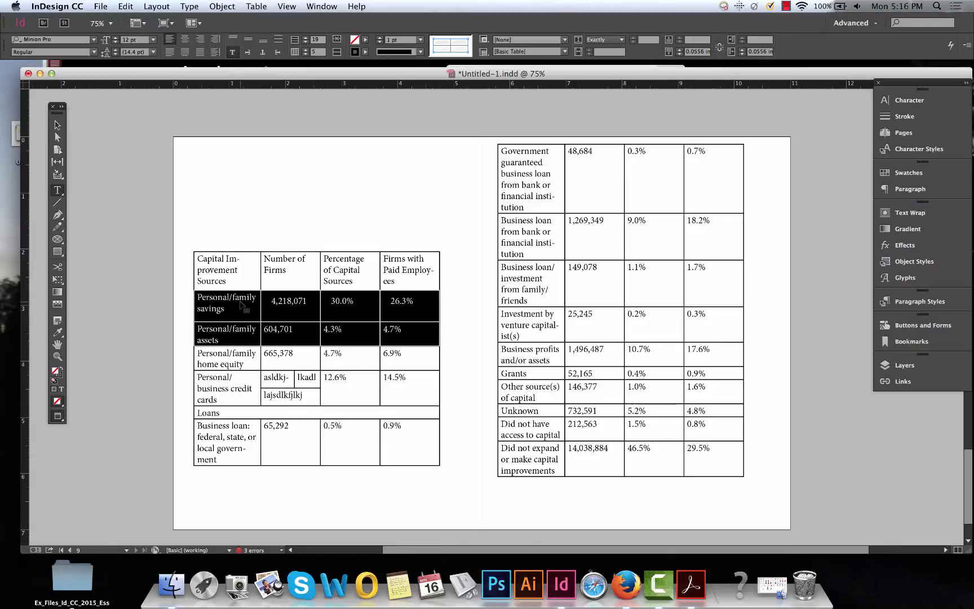
drag(240, 302, 244, 372)
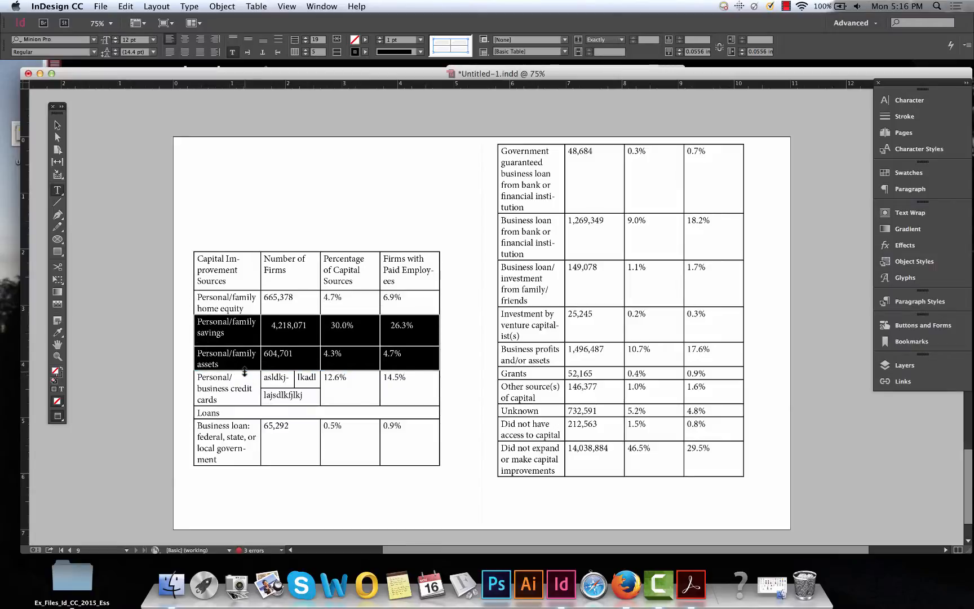
key(cmd+z)
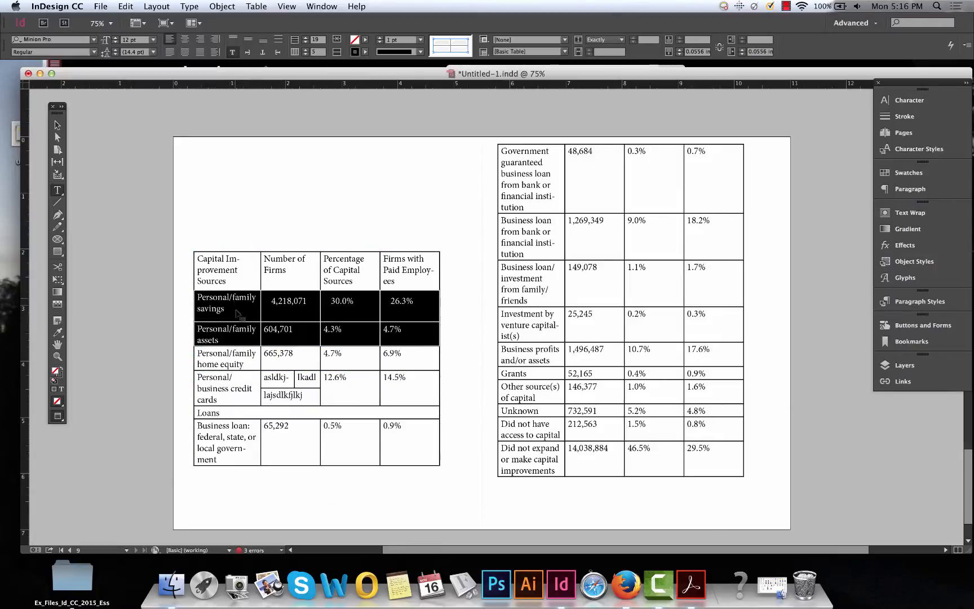
Move the selected savings and assets rows below the Loans row, and return them to directly beneath the header row
drag(239, 316, 236, 419)
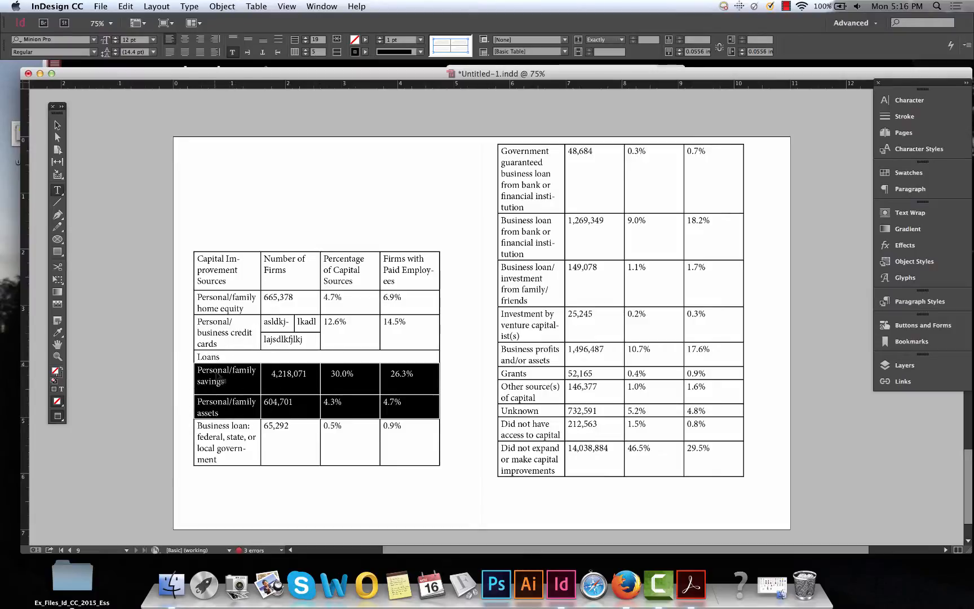
drag(229, 383, 225, 285)
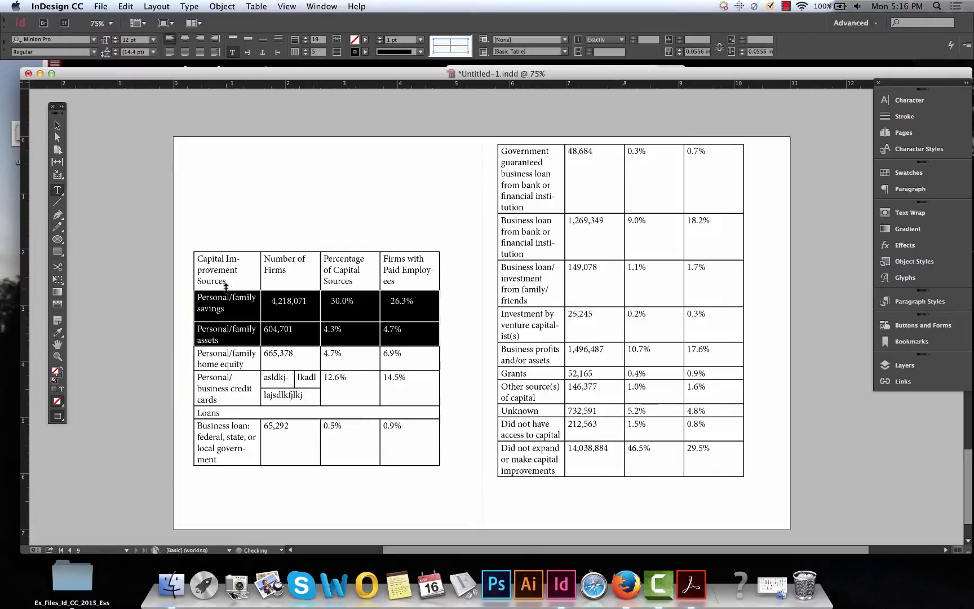
Select the entire "Number of Firms" column of the table
click(277, 253)
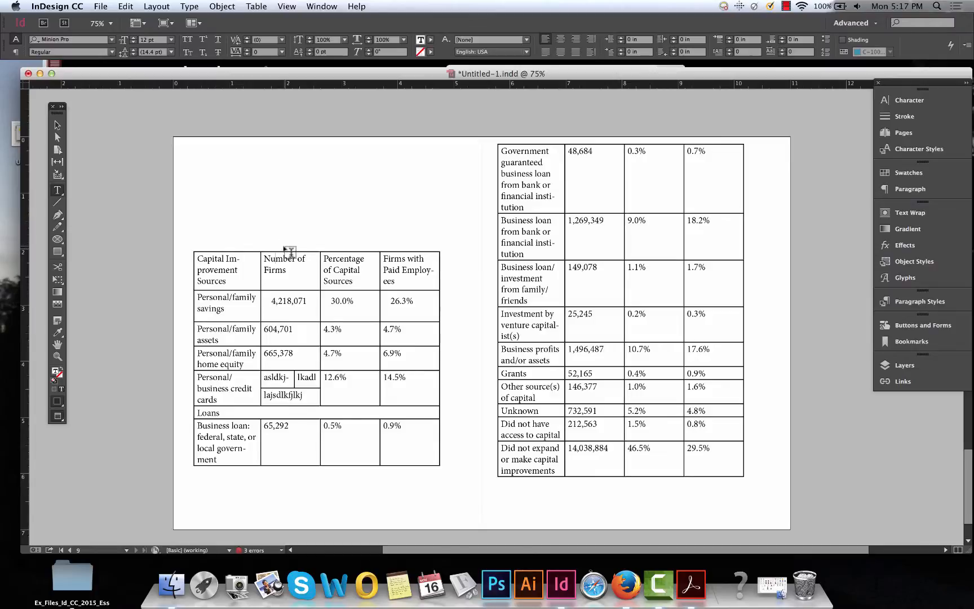
click(282, 246)
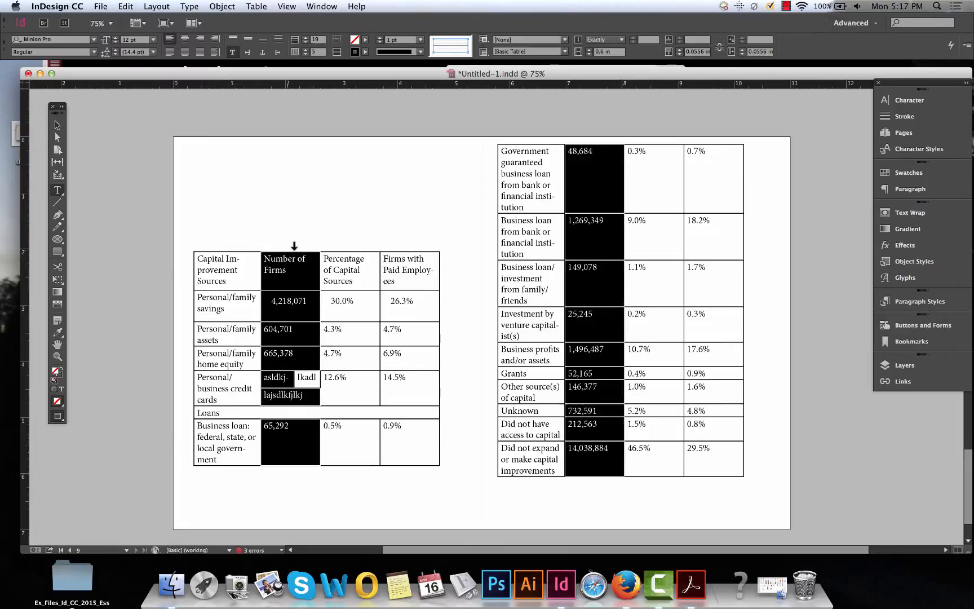
drag(294, 245, 352, 238)
click(309, 231)
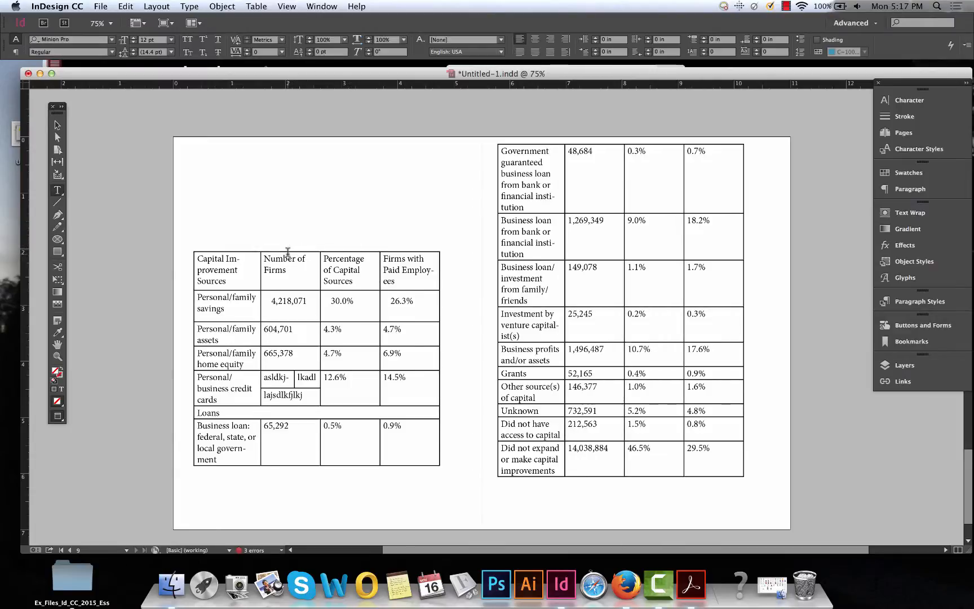
click(288, 248)
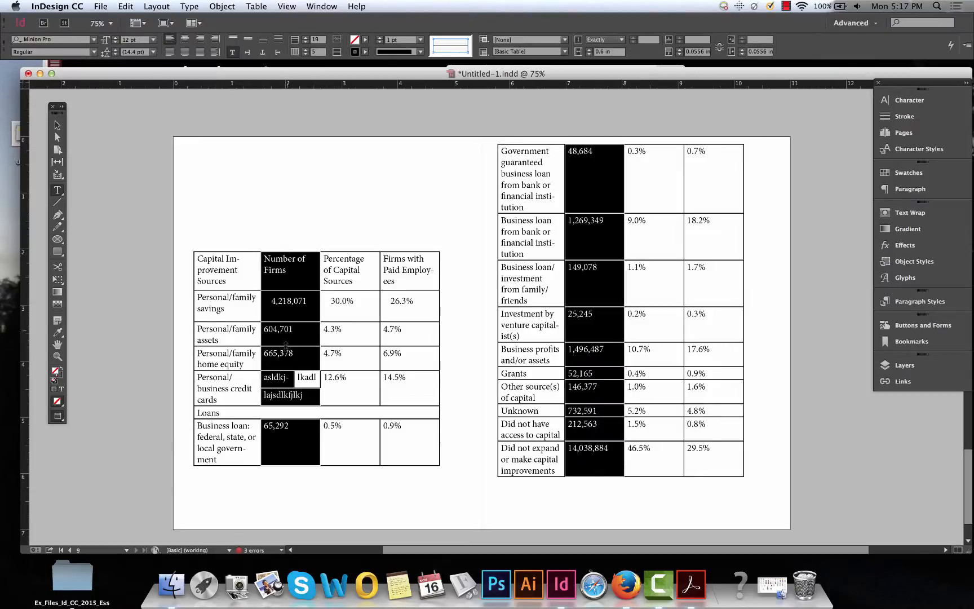